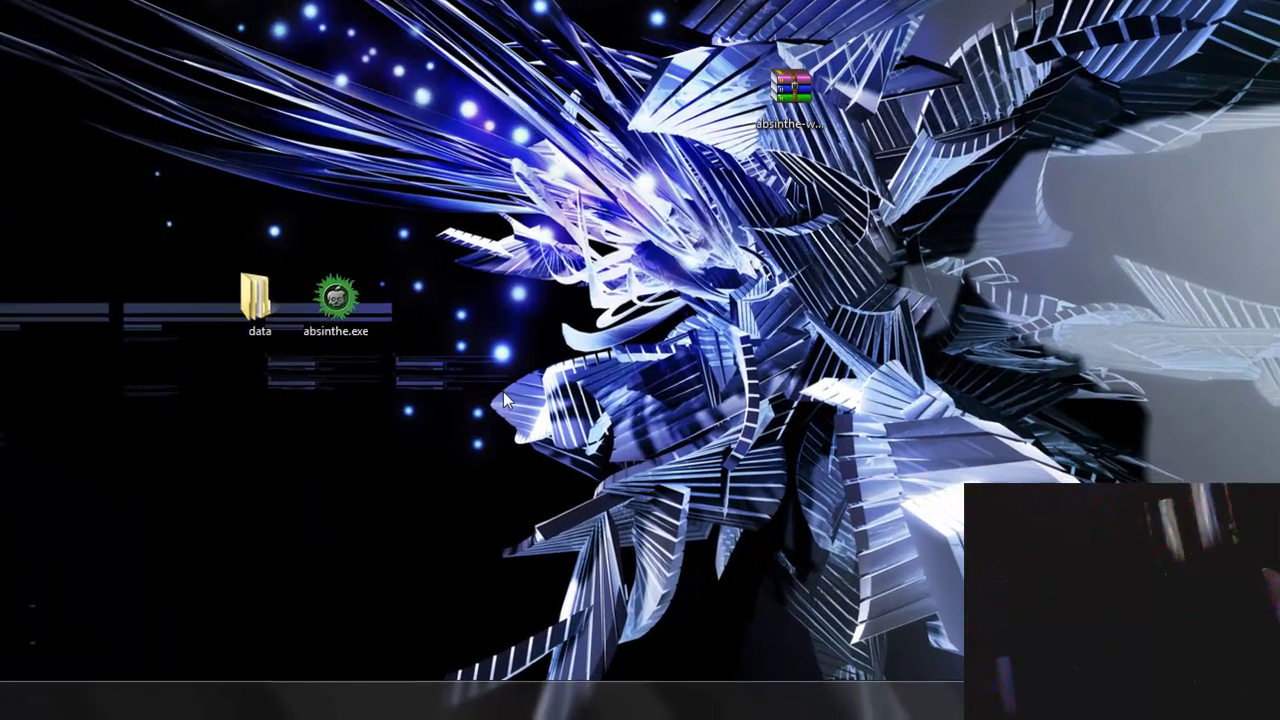
- Select the absinthe.exe icon on the desktop
drag(495, 146, 15, 458)
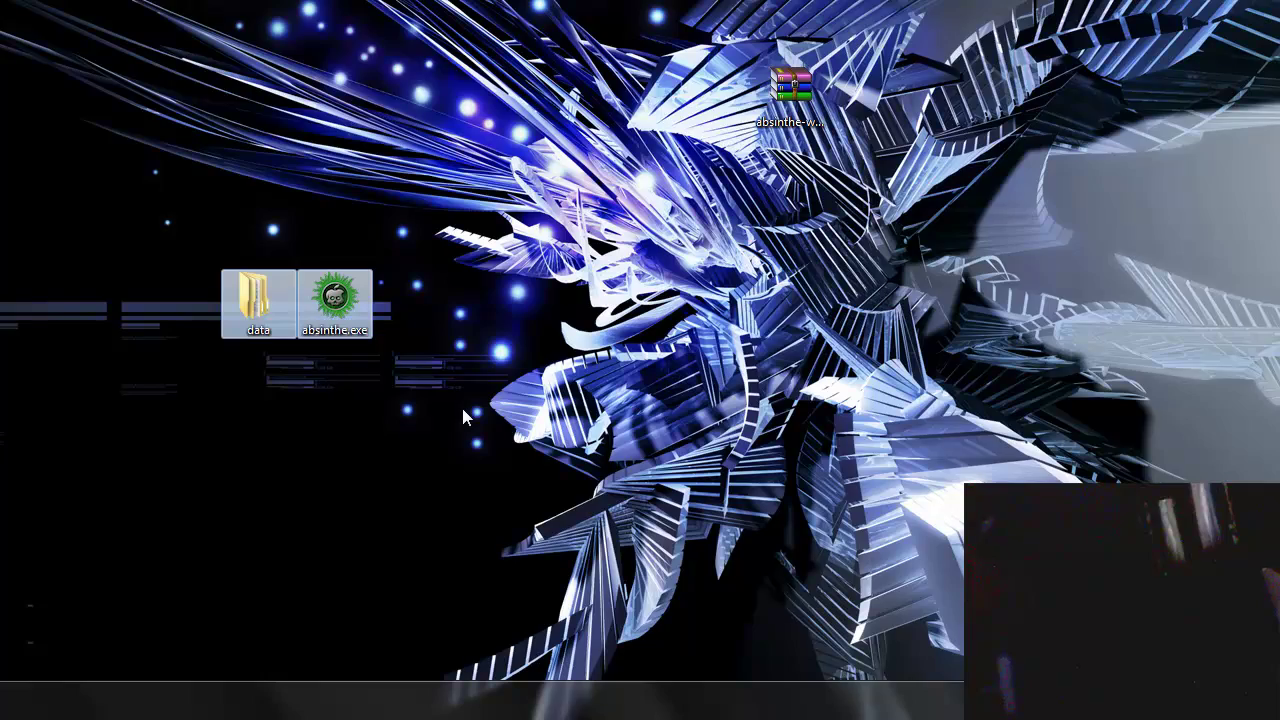
click(463, 415)
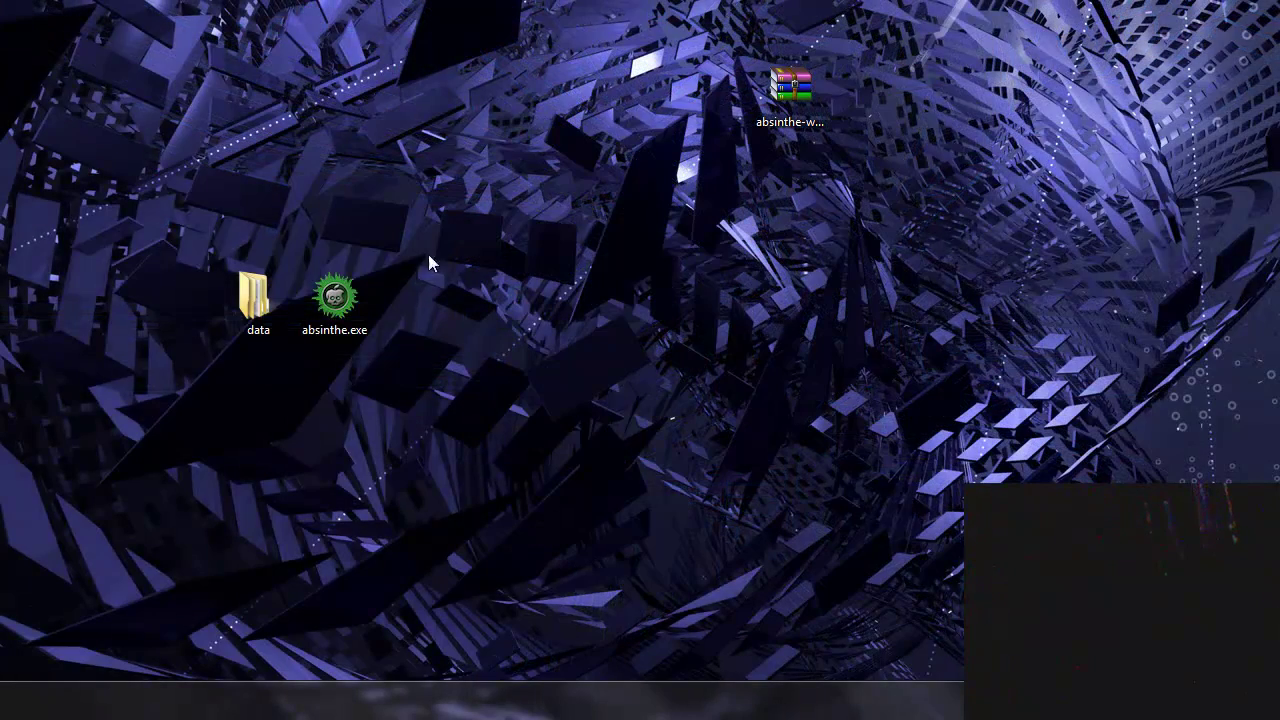
drag(428, 254, 64, 412)
click(352, 397)
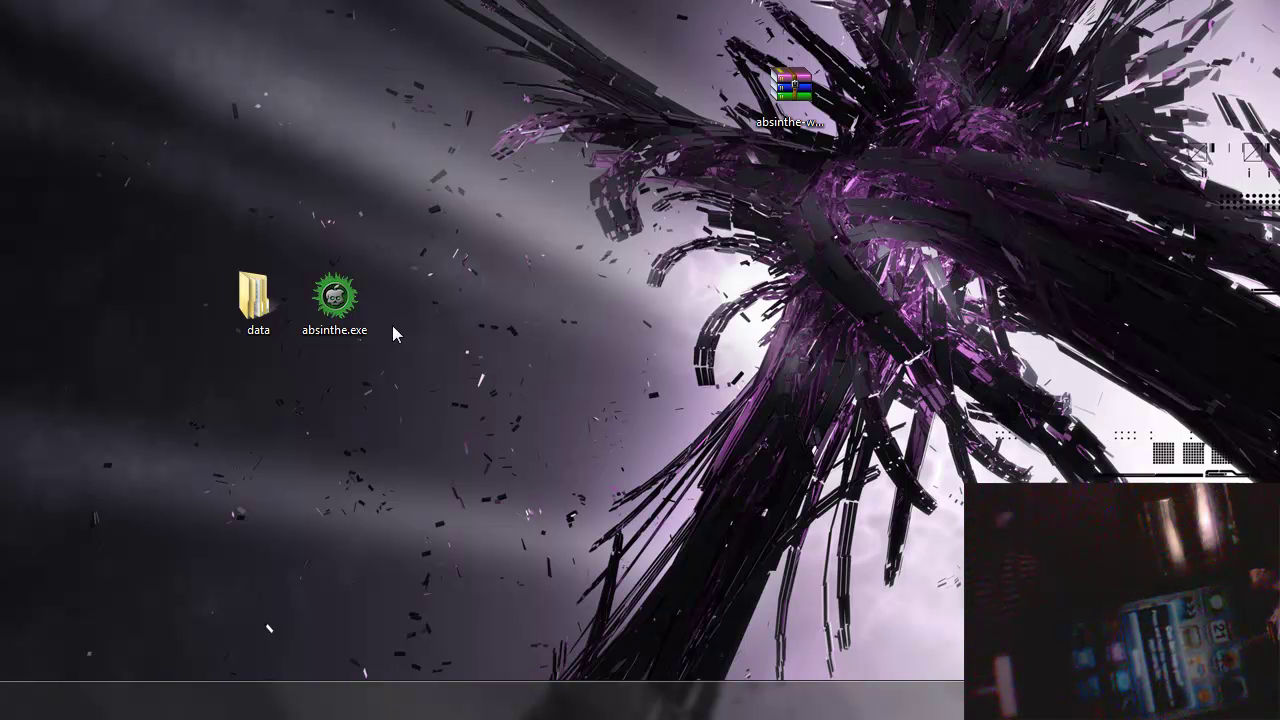
drag(457, 234, 186, 344)
click(542, 361)
drag(542, 361, 220, 265)
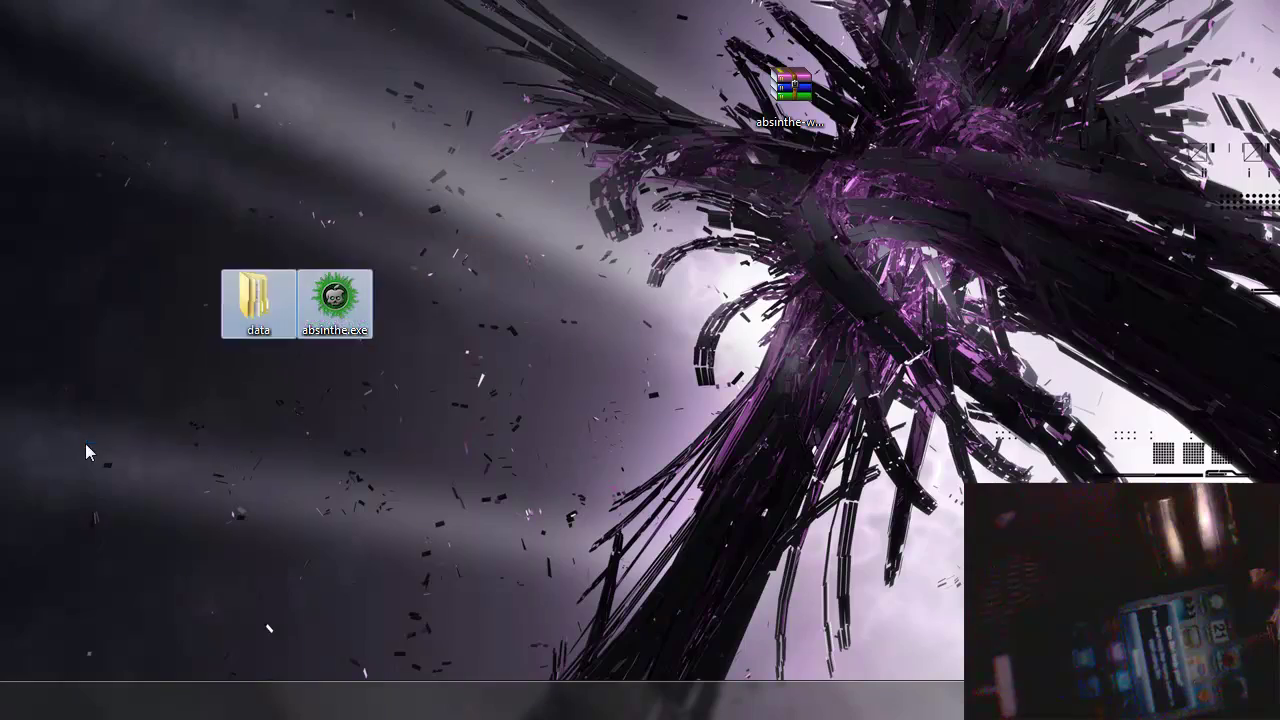
click(350, 305)
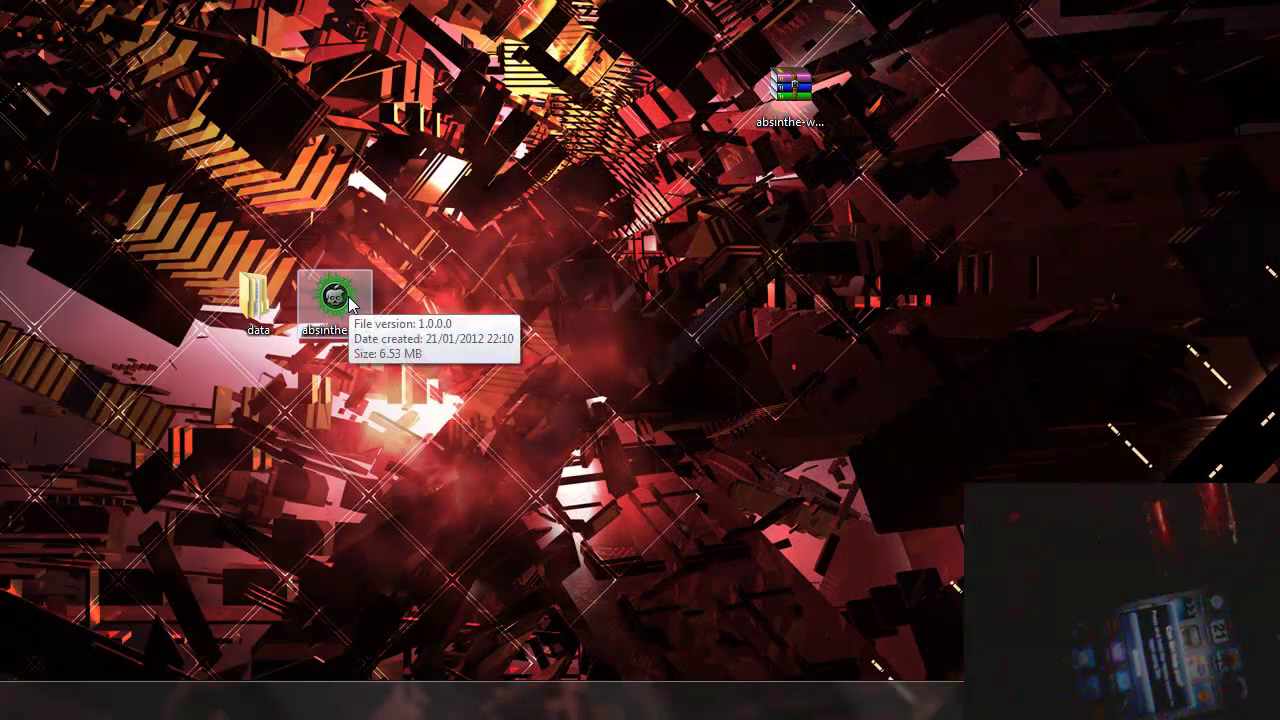
- Run absinthe.exe as administrator and start the jailbreak on the detected iPhone 4S
right_click(350, 305)
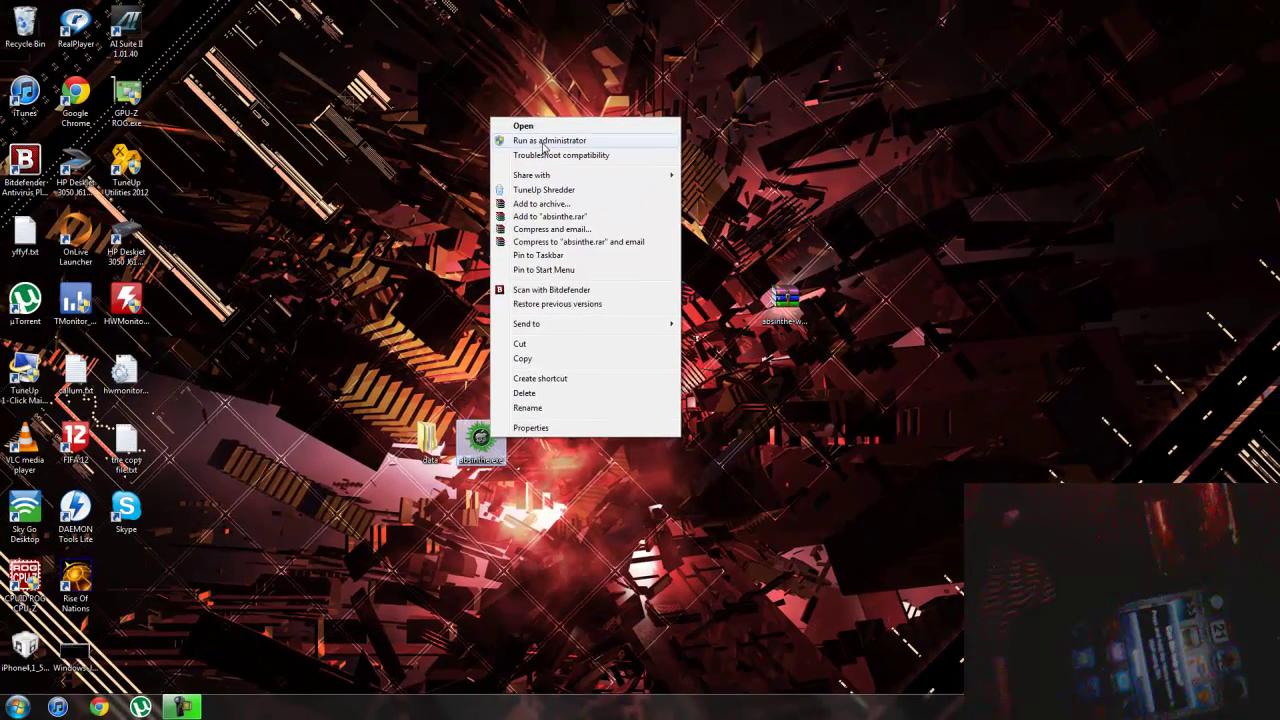
click(543, 144)
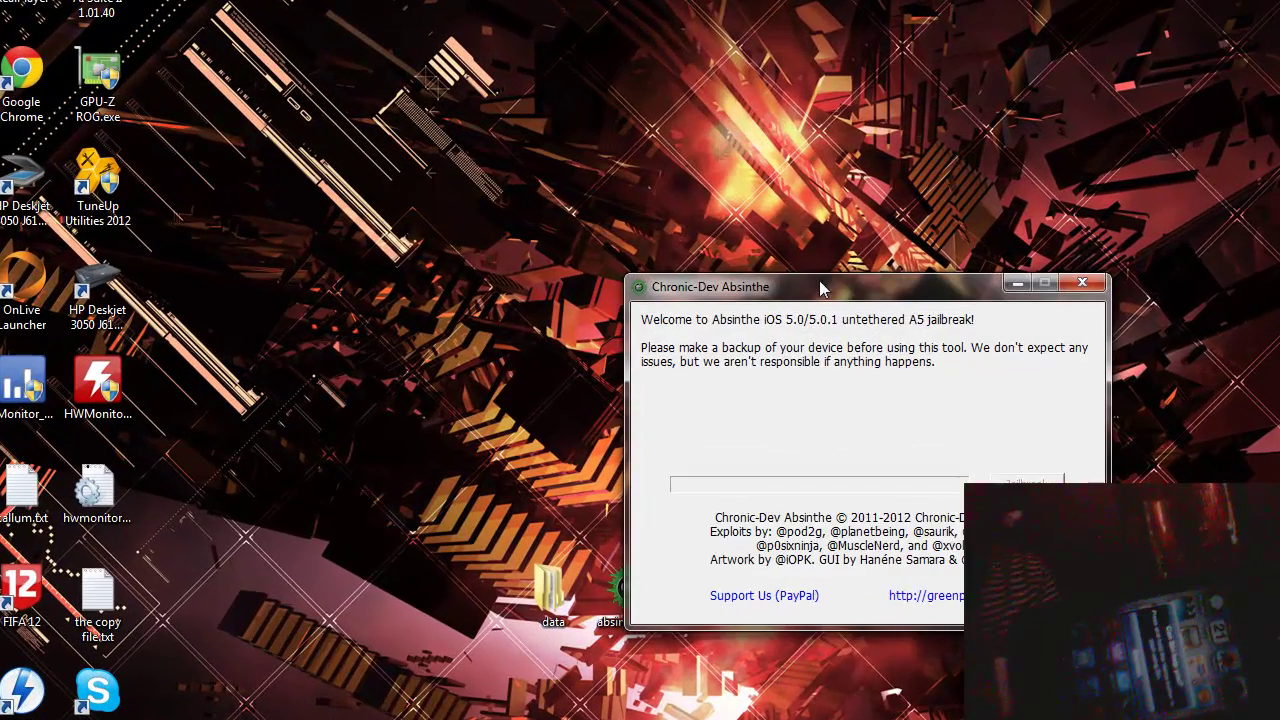
drag(820, 288, 592, 196)
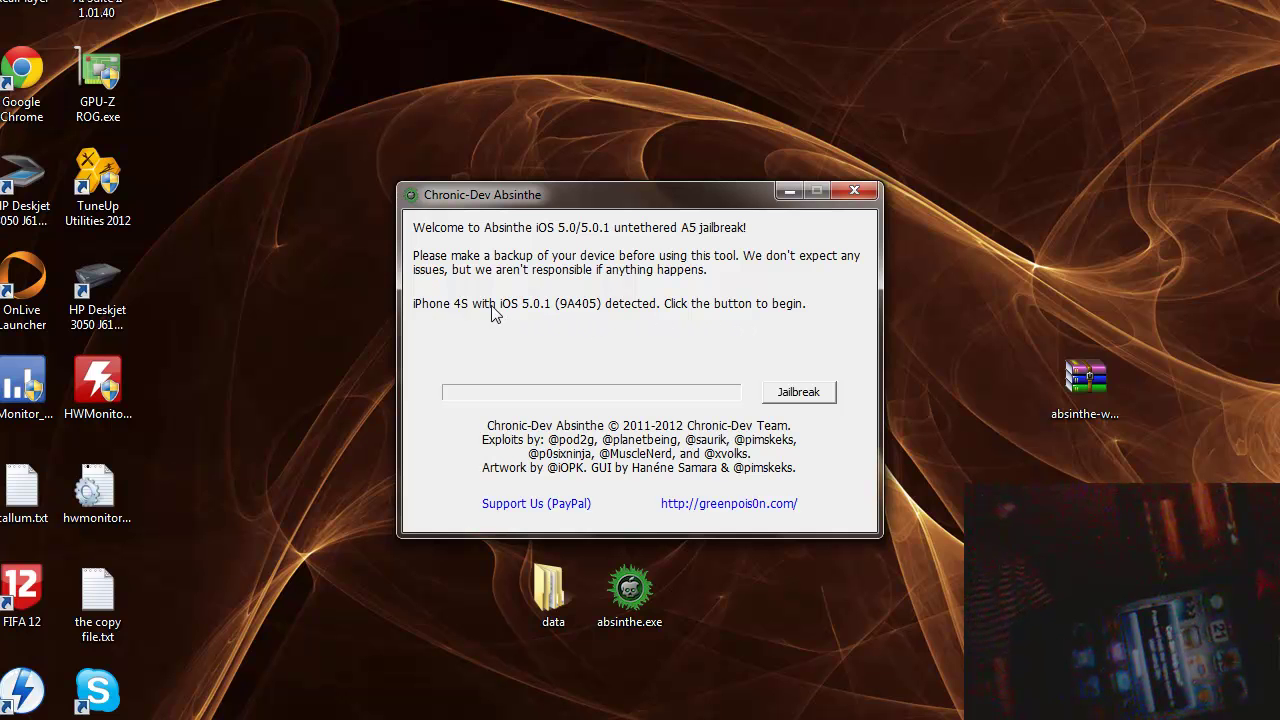
click(816, 396)
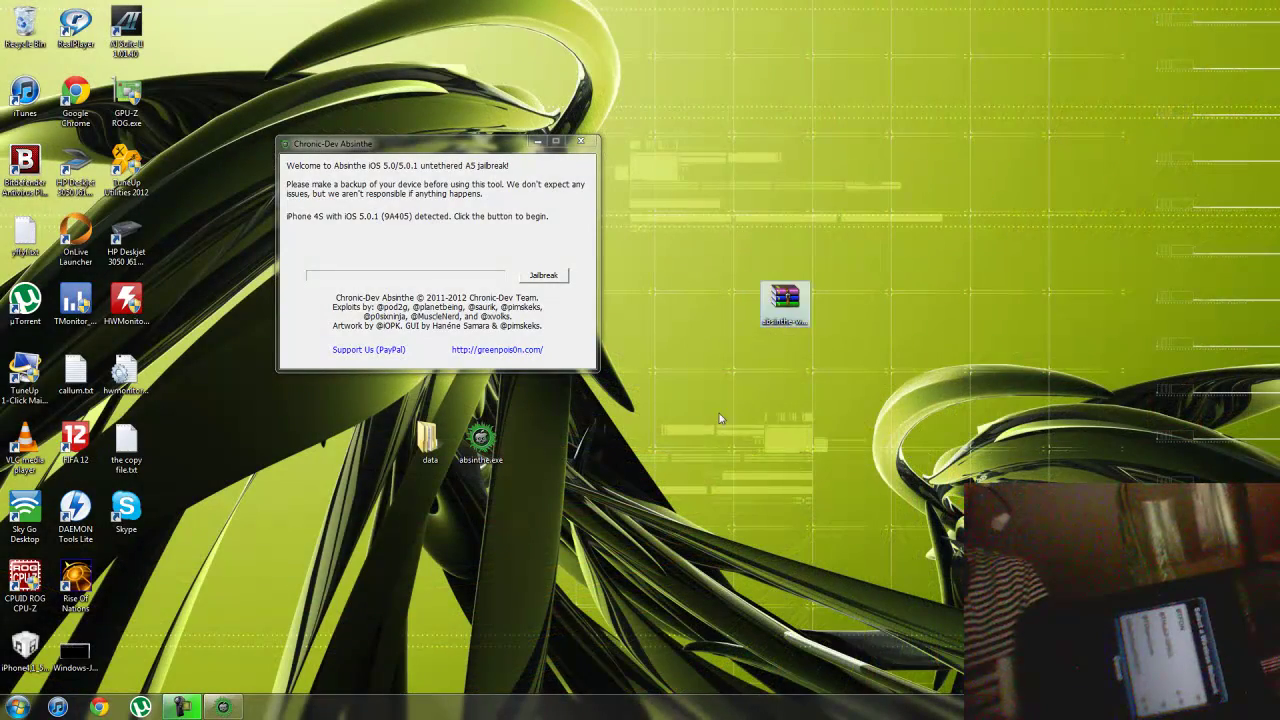
drag(880, 183, 684, 401)
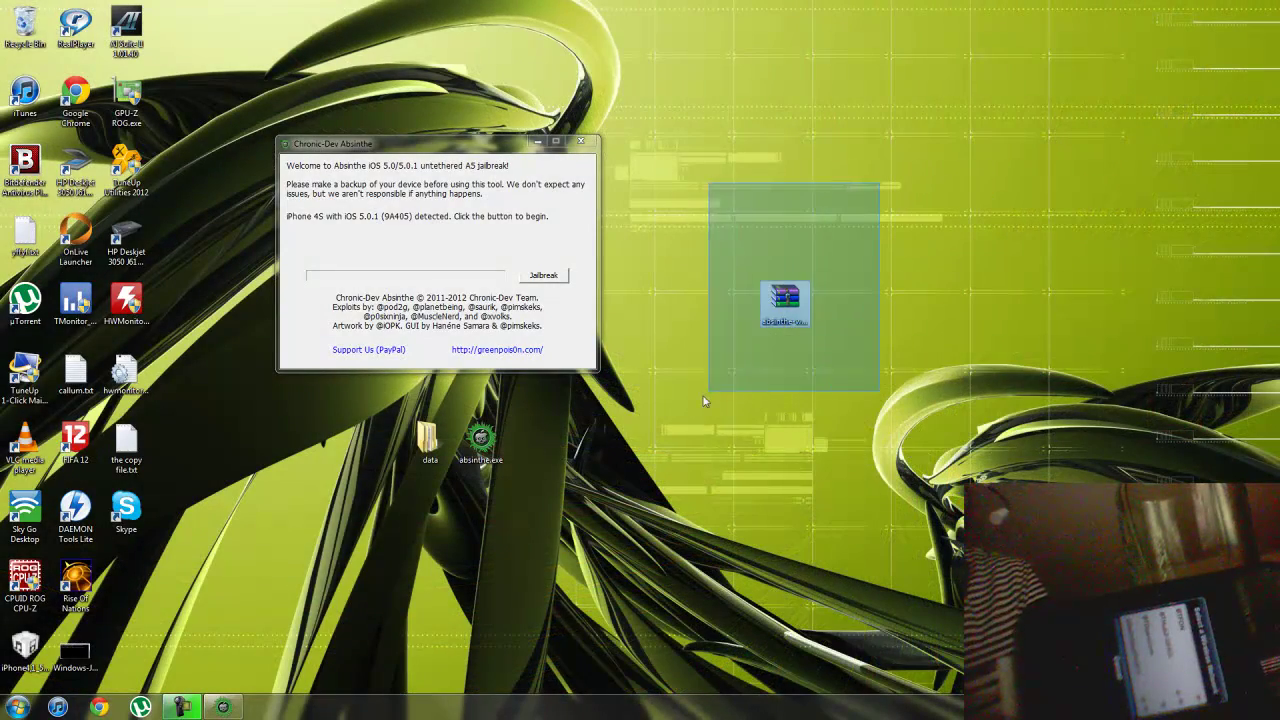
drag(888, 175, 648, 401)
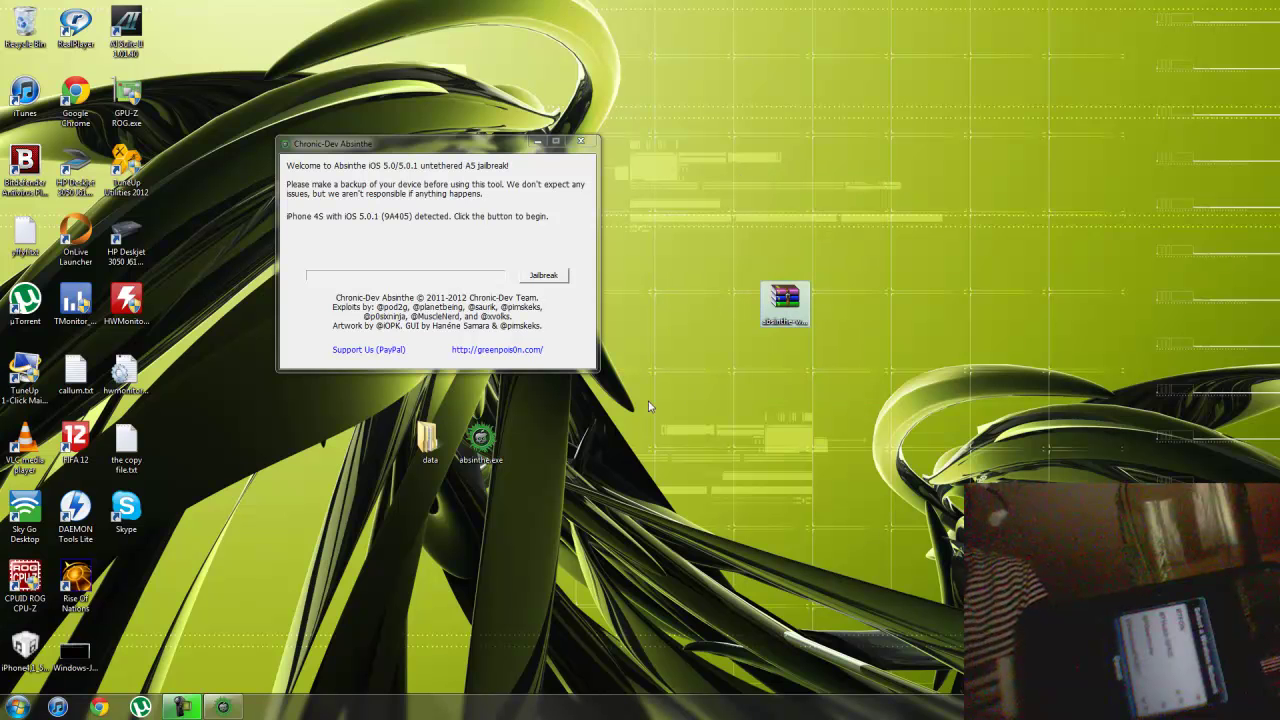
click(927, 252)
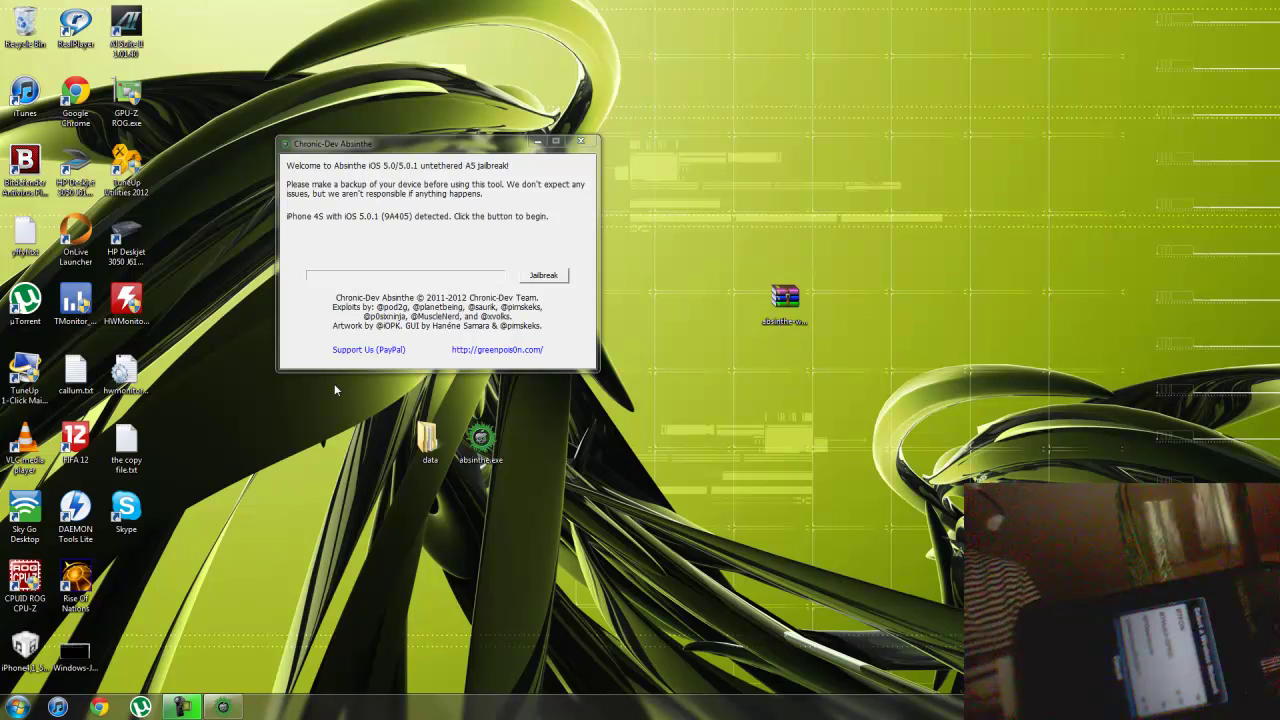